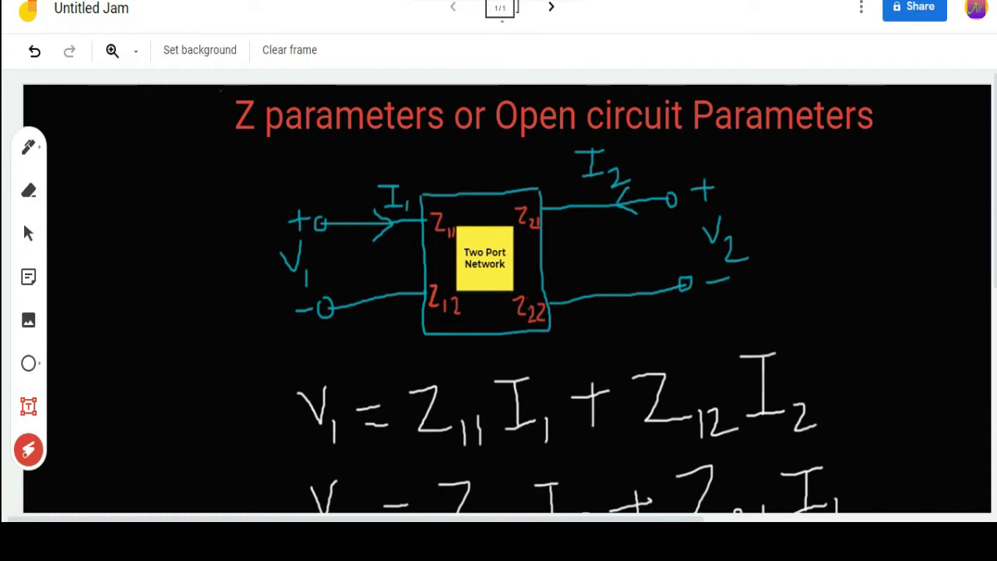
Step: Review the two-port network diagram, the V1 and V2 equations, and the Z-parameter definitions for I2 = 0 and I1 = 0
{"action": "scroll", "coordinate": [506, 296], "scroll_direction": "down", "scroll_amount": 3}
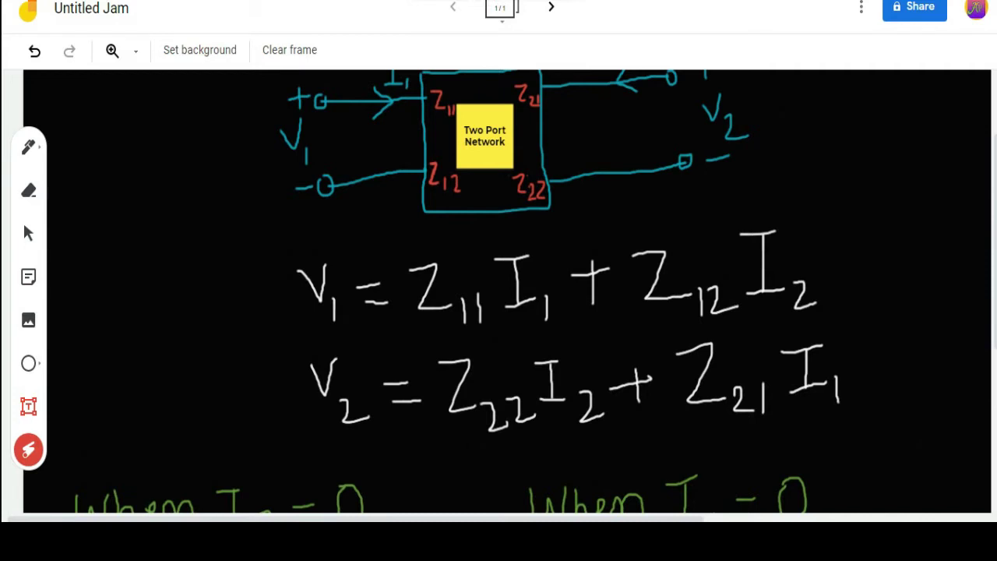
{"action": "scroll", "coordinate": [506, 292], "scroll_direction": "down", "scroll_amount": 5}
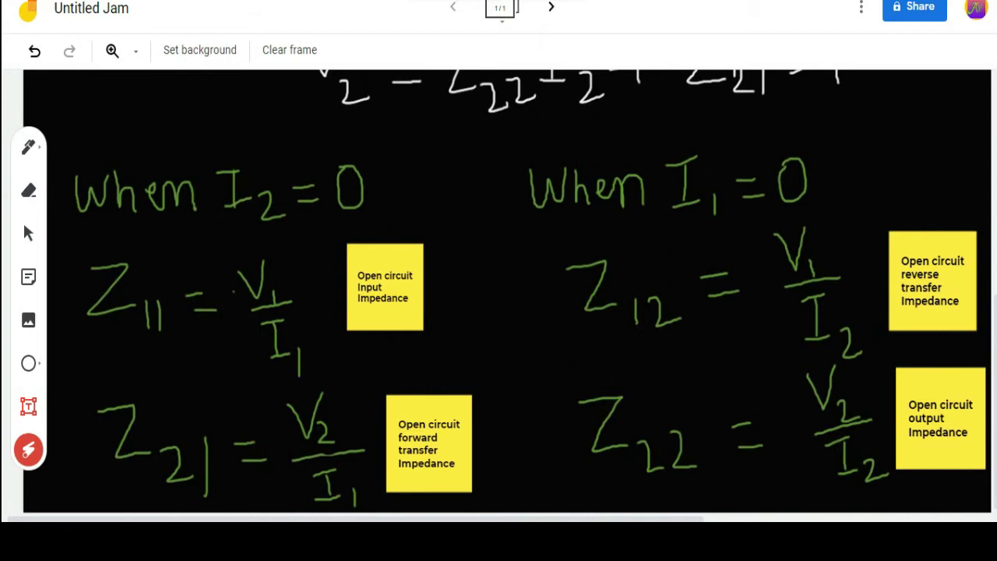
{"action": "scroll", "coordinate": [506, 292], "scroll_direction": "up", "scroll_amount": 6}
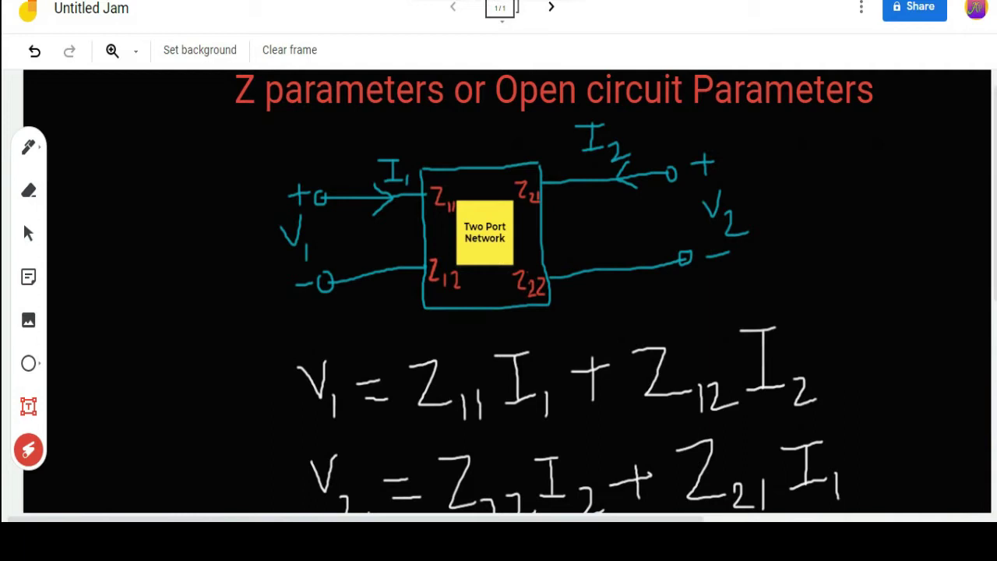
{"action": "scroll", "coordinate": [506, 292], "scroll_direction": "down", "scroll_amount": 6}
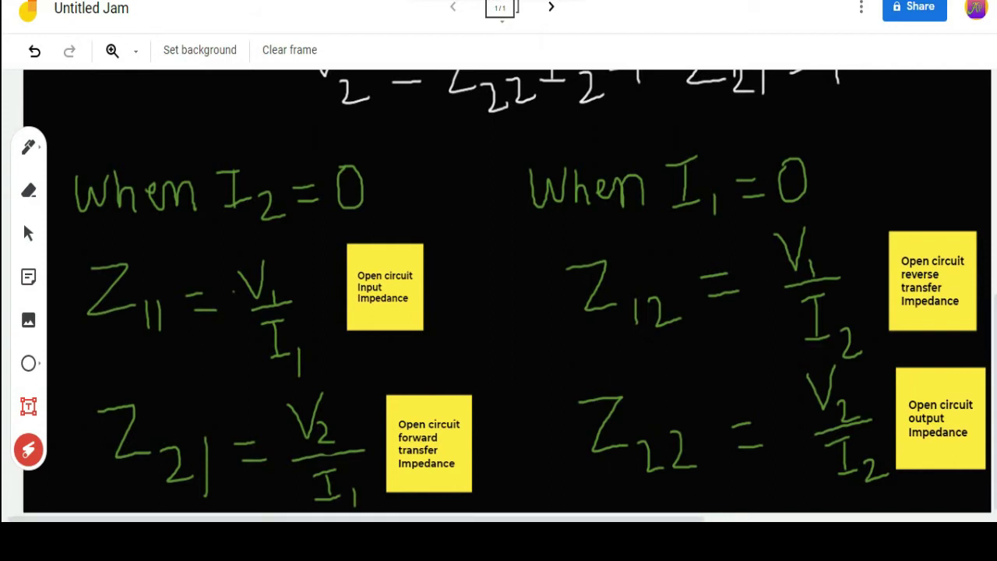
{"action": "scroll", "coordinate": [507, 292], "scroll_direction": "up", "scroll_amount": 5}
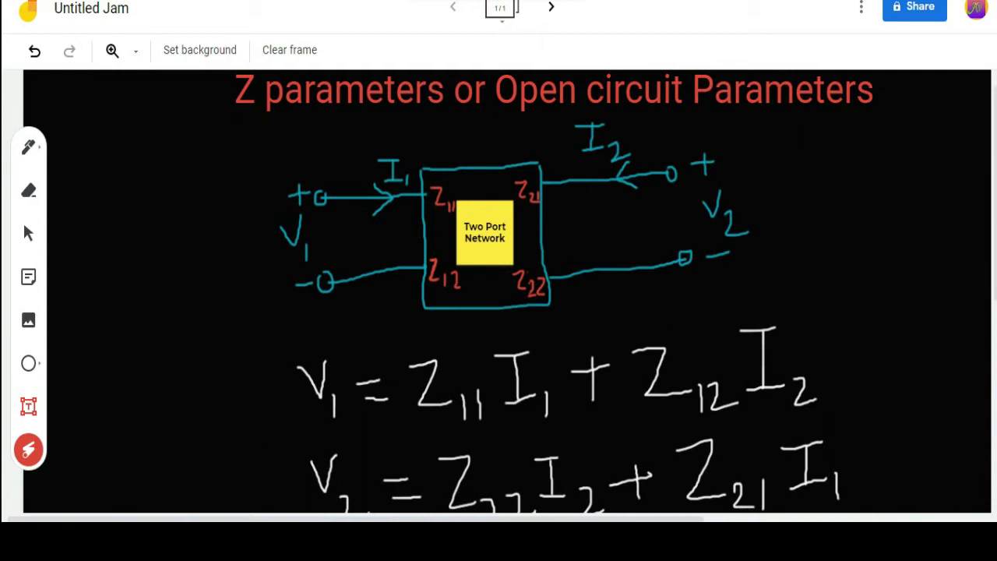
{"action": "scroll", "coordinate": [507, 292], "scroll_direction": "down", "scroll_amount": 5}
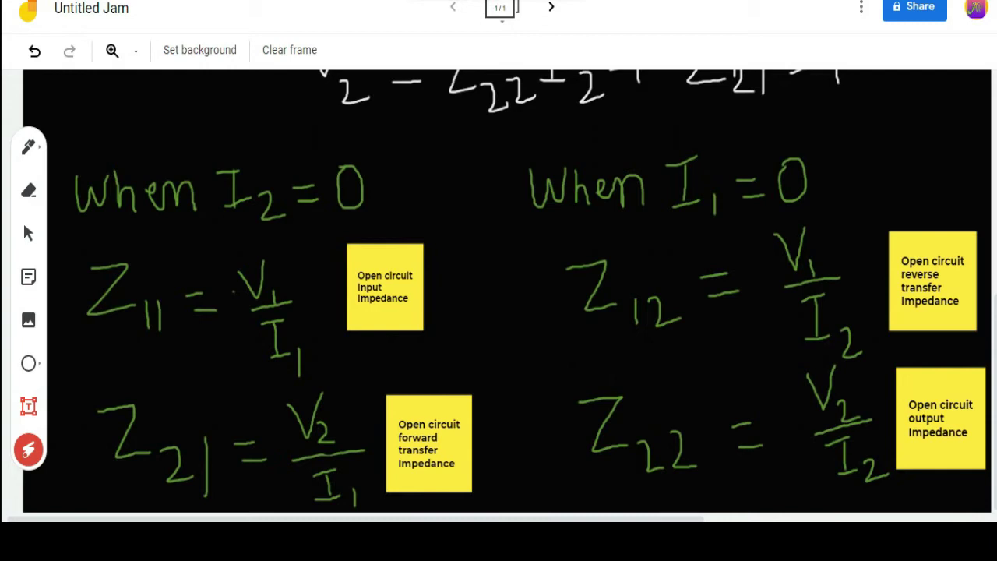
{"action": "scroll", "coordinate": [507, 292], "scroll_direction": "up", "scroll_amount": 5}
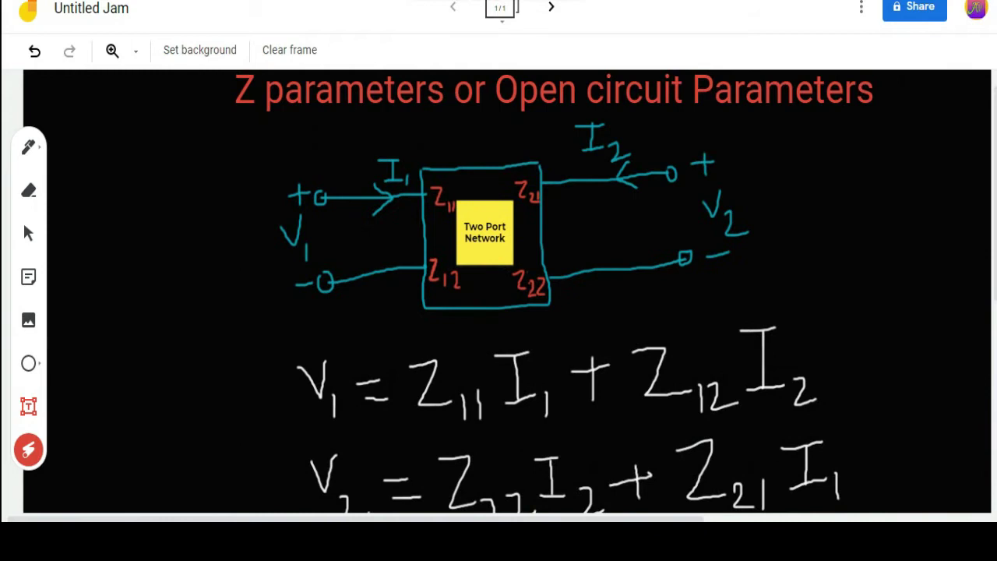
{"action": "scroll", "coordinate": [507, 292], "scroll_direction": "down", "scroll_amount": 5}
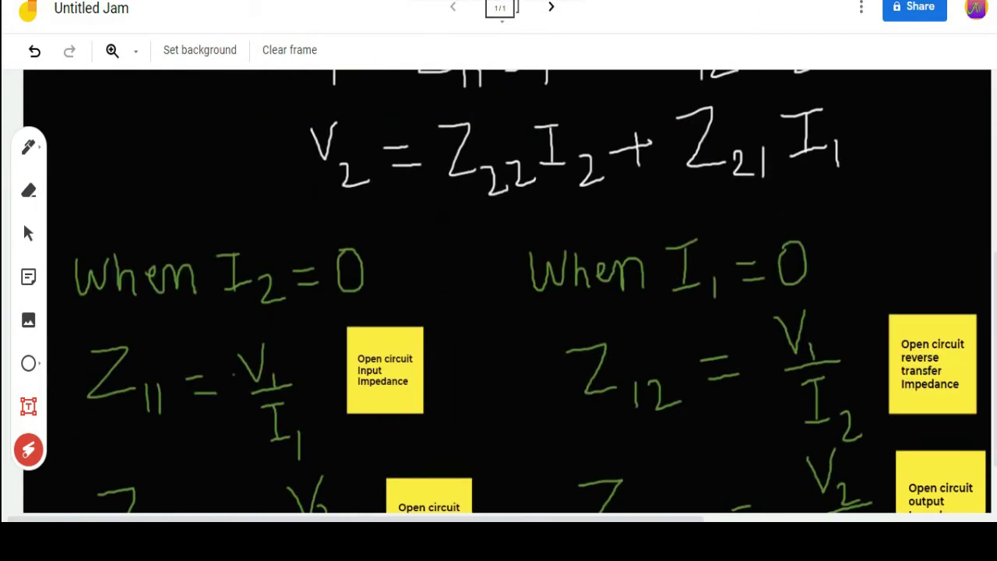
{"action": "scroll", "coordinate": [506, 292], "scroll_direction": "down", "scroll_amount": 1}
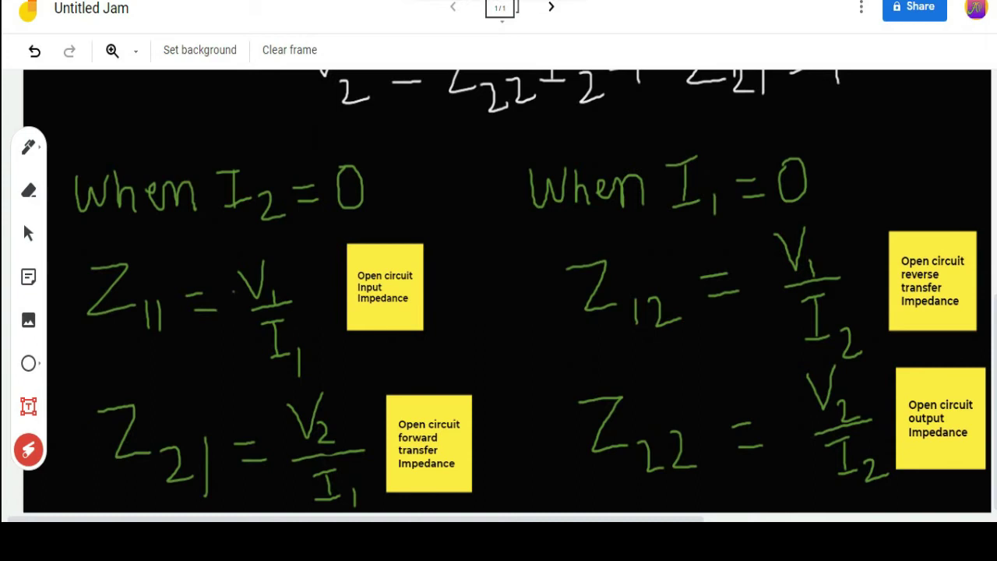
{"action": "scroll", "coordinate": [507, 291], "scroll_direction": "up", "scroll_amount": 5}
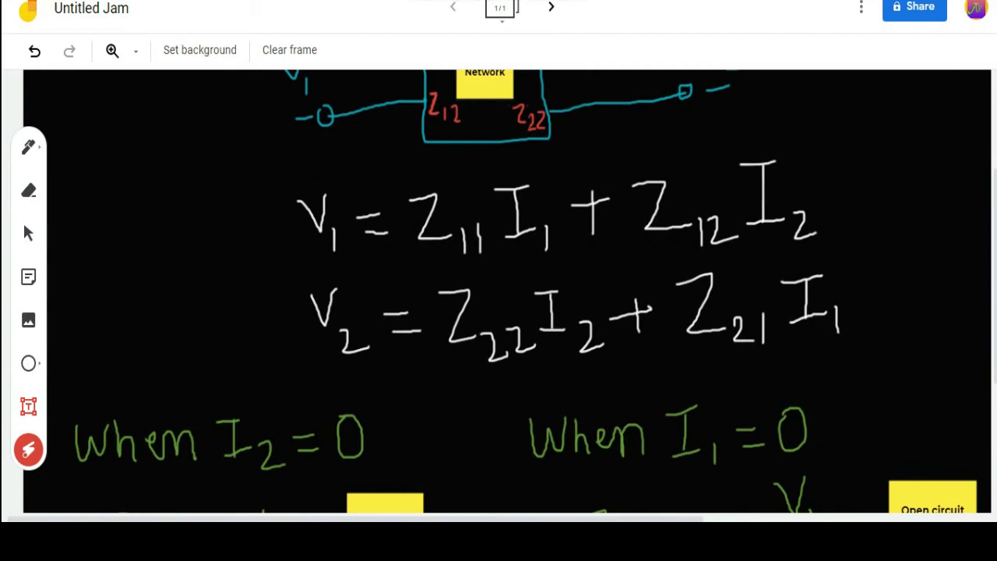
{"action": "scroll", "coordinate": [507, 291], "scroll_direction": "down", "scroll_amount": 2}
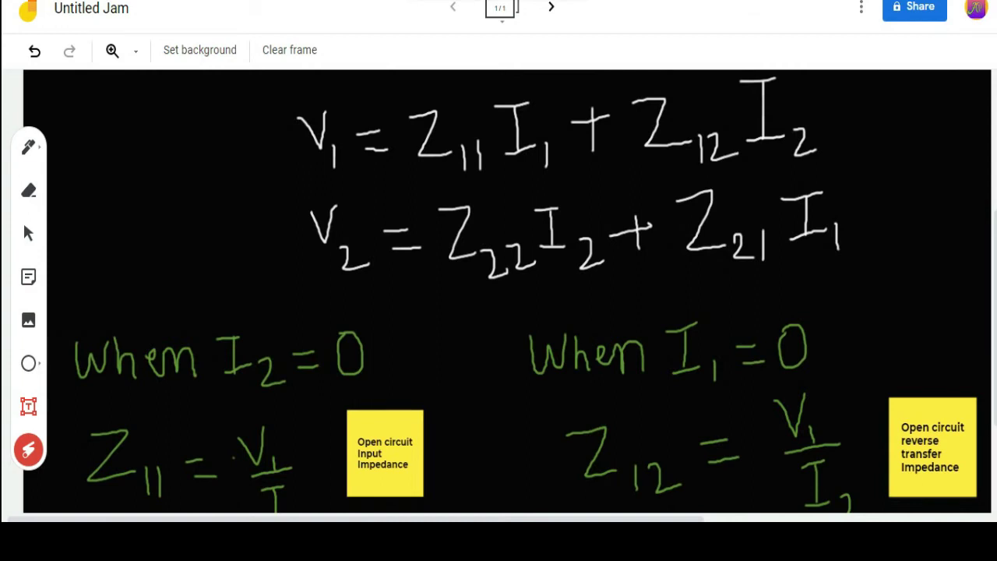
{"action": "scroll", "coordinate": [506, 292], "scroll_direction": "down", "scroll_amount": 2}
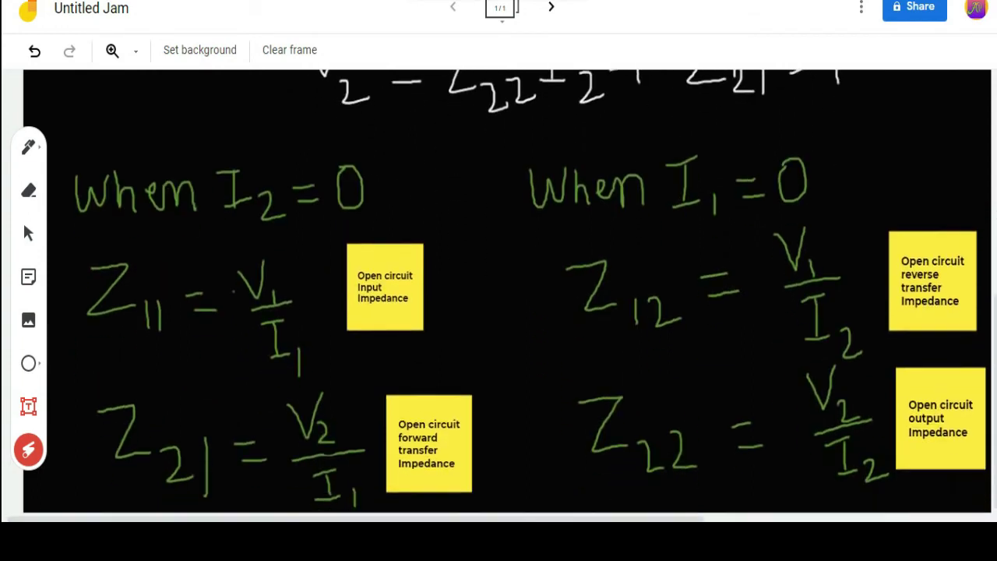
{"action": "scroll", "coordinate": [507, 292], "scroll_direction": "up", "scroll_amount": 1}
{"action": "scroll", "coordinate": [506, 292], "scroll_direction": "up", "scroll_amount": 2}
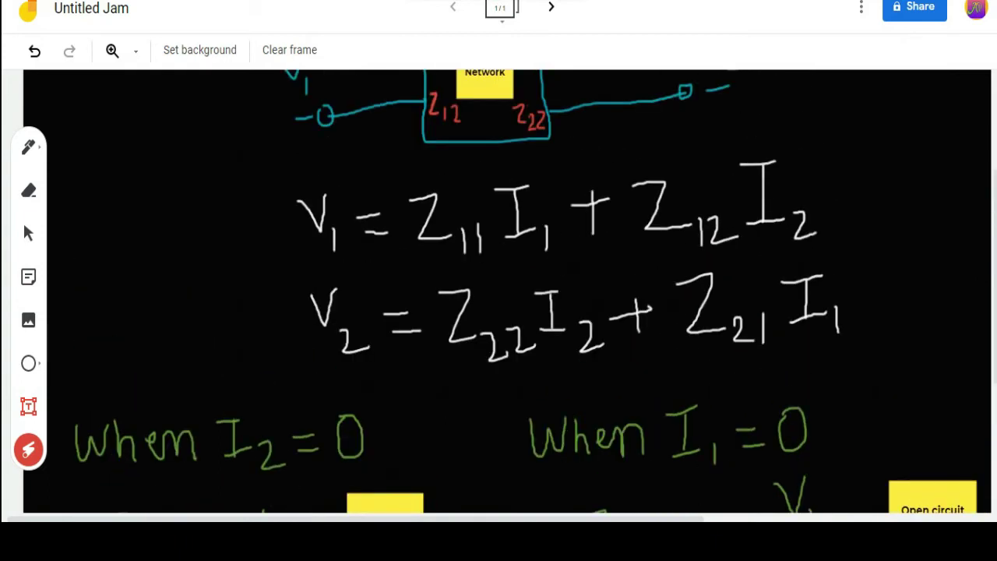
{"action": "scroll", "coordinate": [506, 292], "scroll_direction": "down", "scroll_amount": 2}
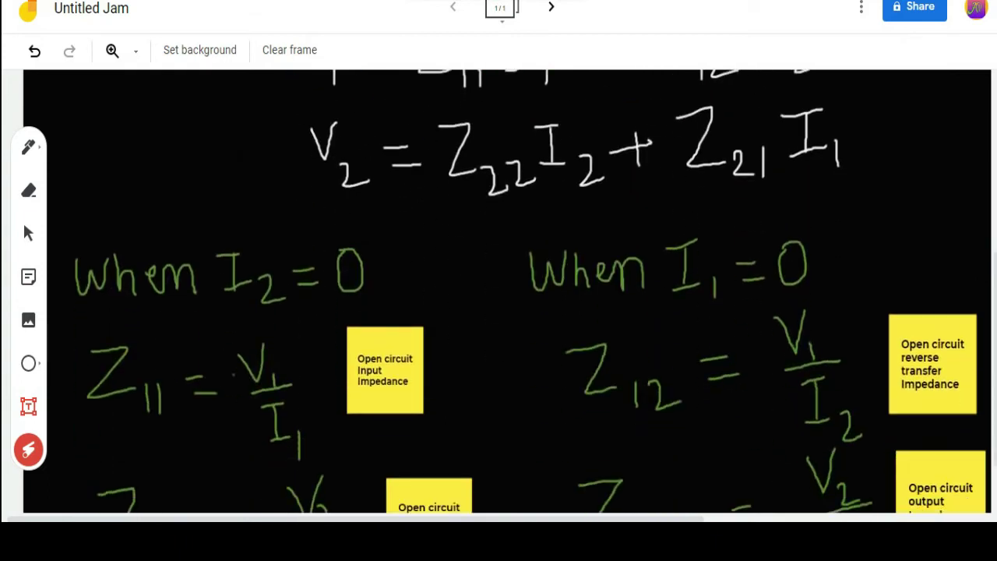
{"action": "scroll", "coordinate": [506, 293], "scroll_direction": "down", "scroll_amount": 1}
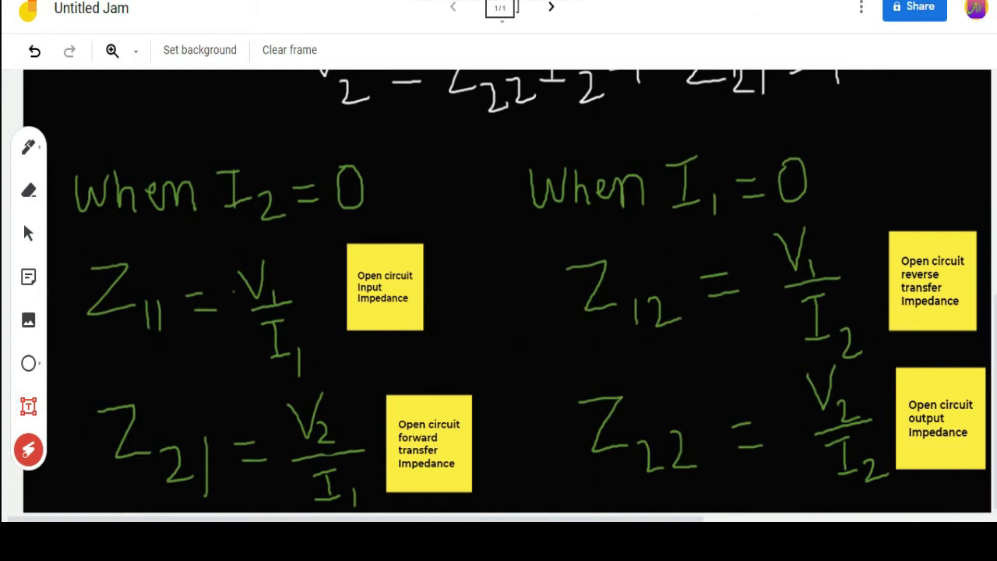
{"action": "scroll", "coordinate": [506, 293], "scroll_direction": "up", "scroll_amount": 4}
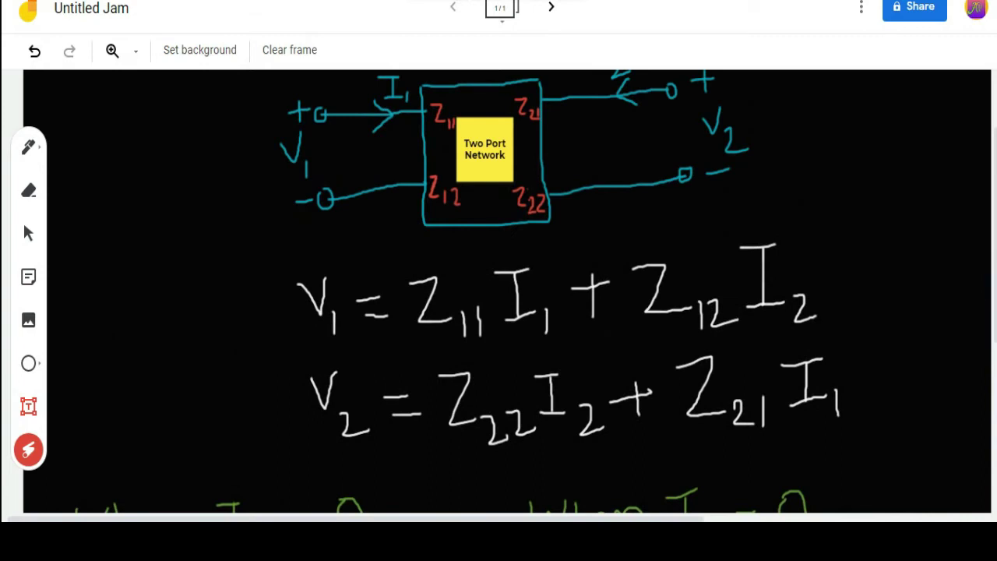
{"action": "scroll", "coordinate": [506, 292], "scroll_direction": "up", "scroll_amount": 2}
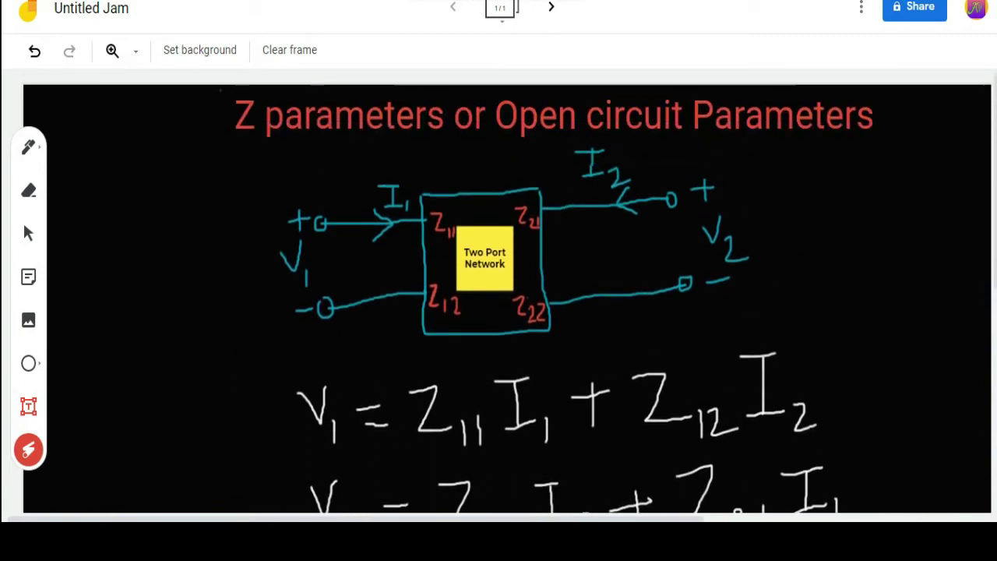
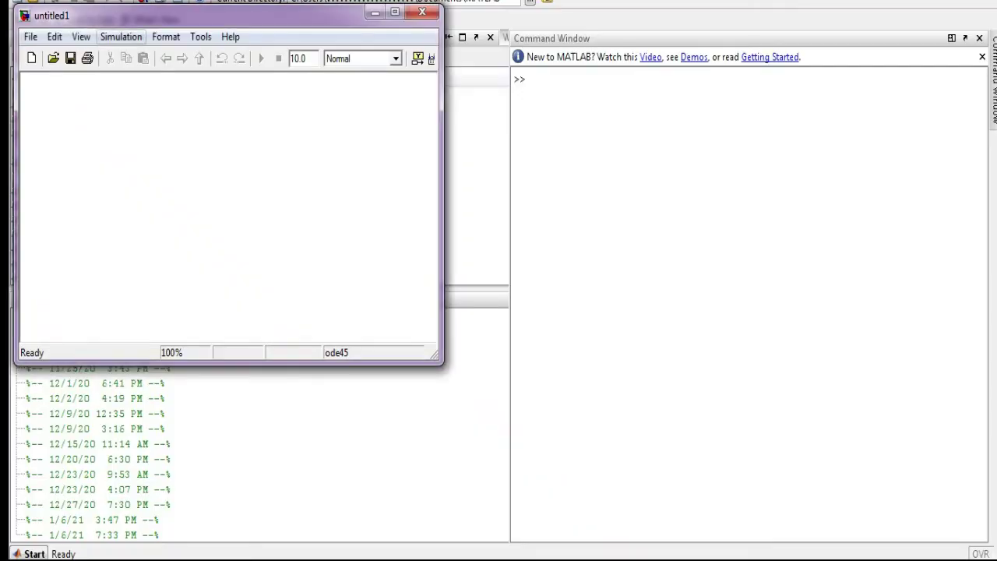
Step: In Simulink, open the block library and add a Parallel RLC Branch from SimPowerSystems Elements to the empty model
{"action": "left_click", "coordinate": [81, 36]}
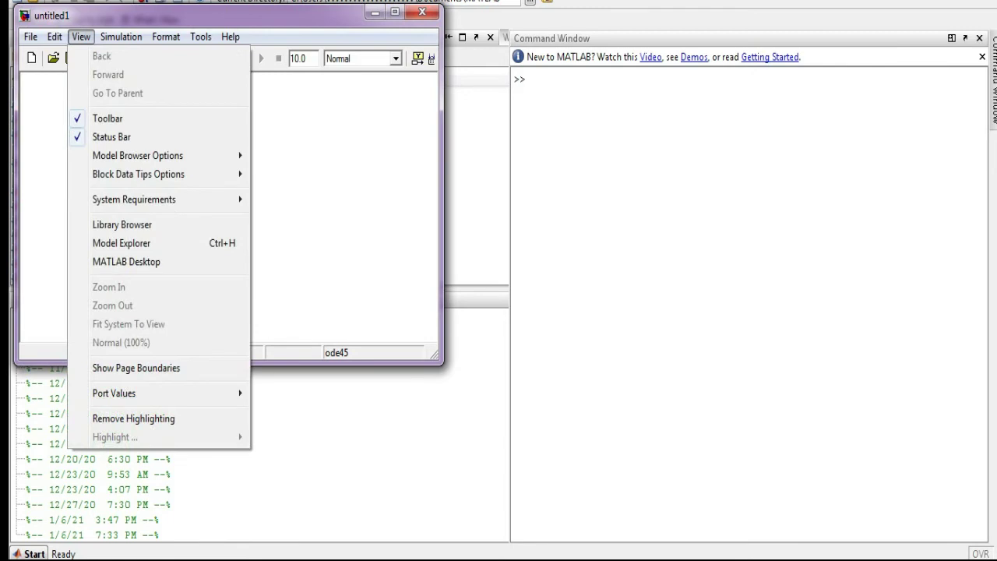
{"action": "left_click", "coordinate": [121, 225]}
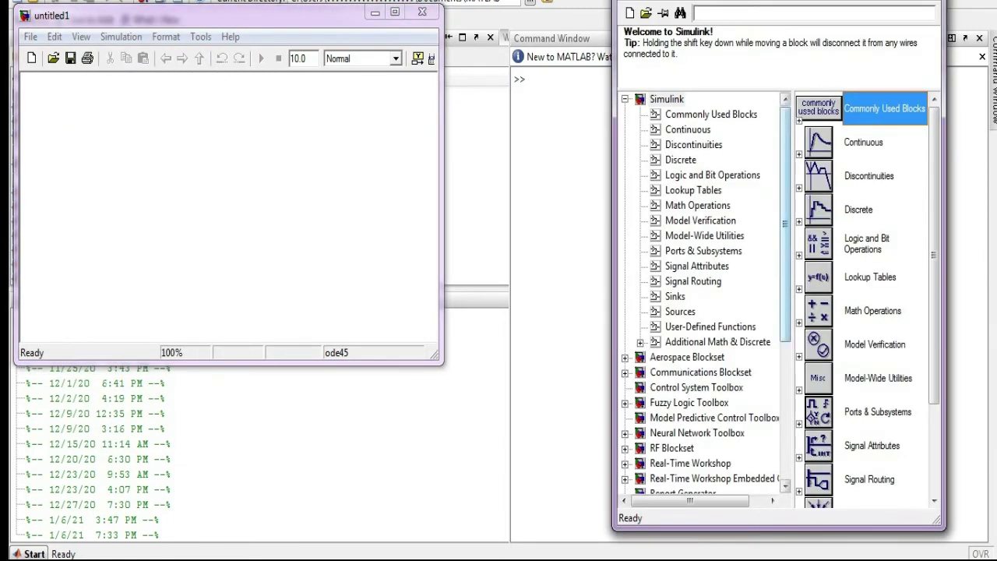
{"action": "scroll", "coordinate": [701, 297], "scroll_direction": "down", "scroll_amount": 2}
{"action": "scroll", "coordinate": [702, 296], "scroll_direction": "down", "scroll_amount": 2}
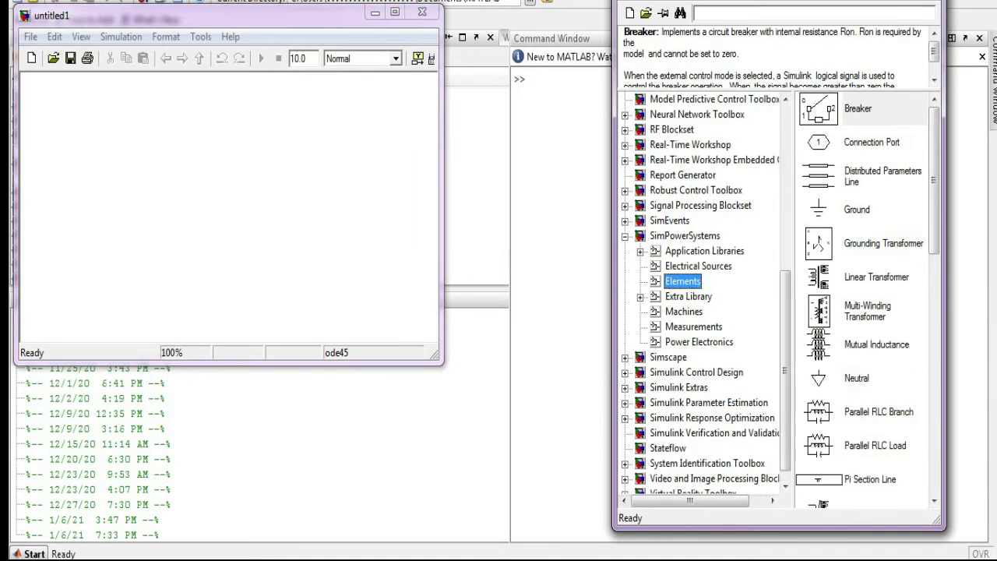
{"action": "left_click", "coordinate": [818, 413]}
{"action": "left_click_drag", "start_coordinate": [818, 412], "coordinate": [219, 173]}
Step: Add a DC Voltage Source from the SimPowerSystems Electrical Sources library to the model, above and left of the RLC branch
{"action": "left_click", "coordinate": [698, 266]}
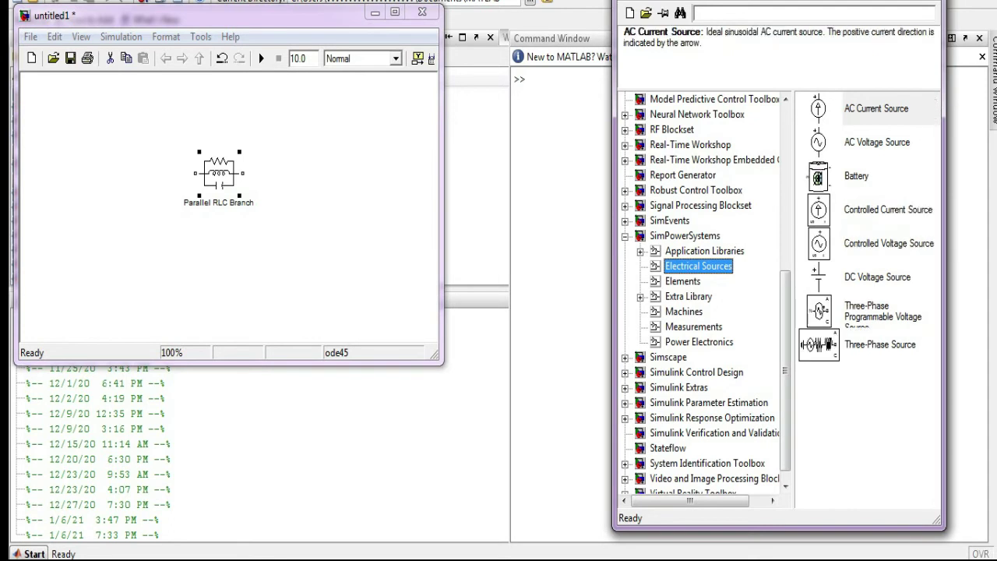
{"action": "left_click", "coordinate": [877, 277]}
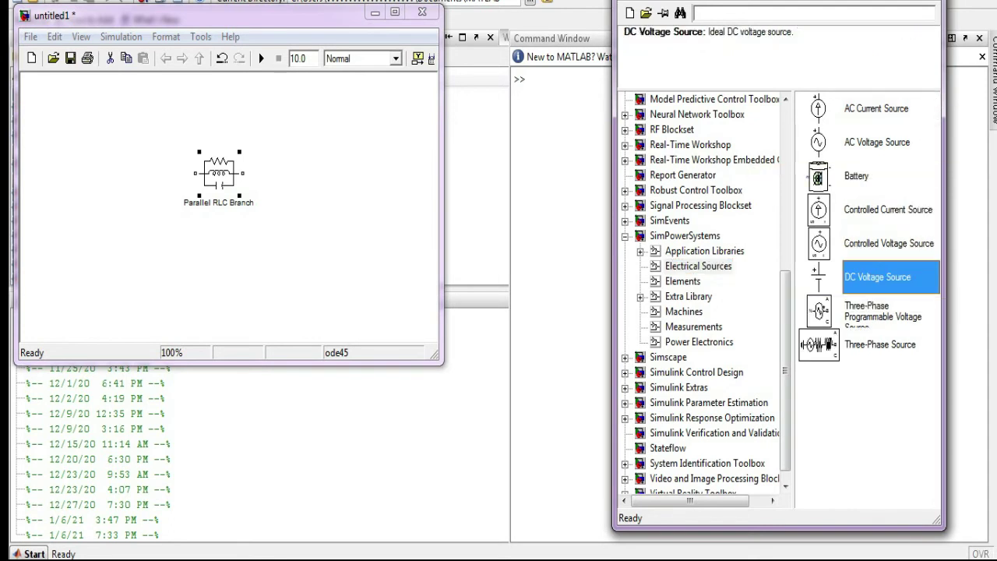
{"action": "left_click_drag", "start_coordinate": [877, 276], "coordinate": [78, 104]}
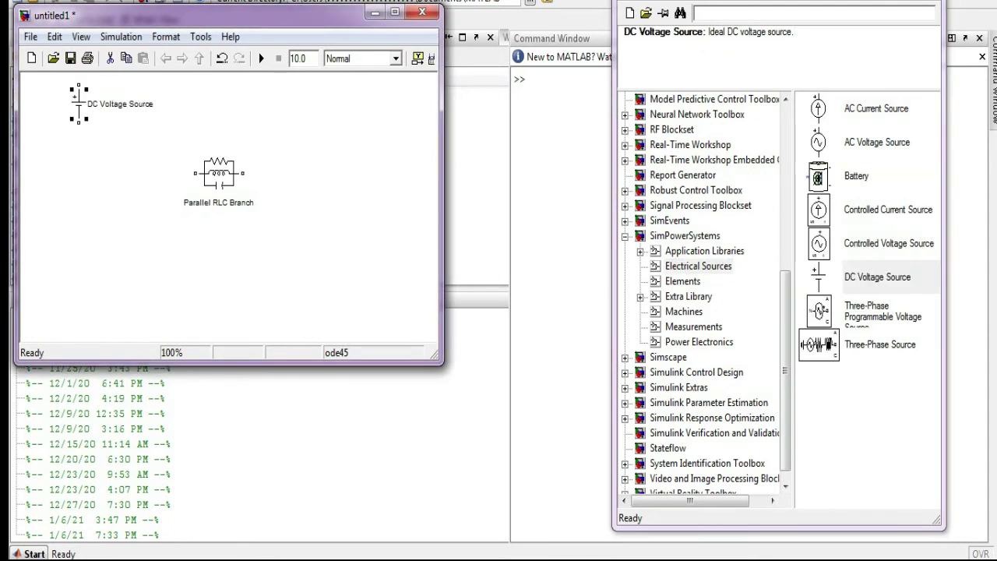
Step: Add a Current Measurement and a Voltage Measurement block from the SimPowerSystems Measurements library to the model
{"action": "left_click", "coordinate": [693, 327]}
{"action": "left_click", "coordinate": [880, 109]}
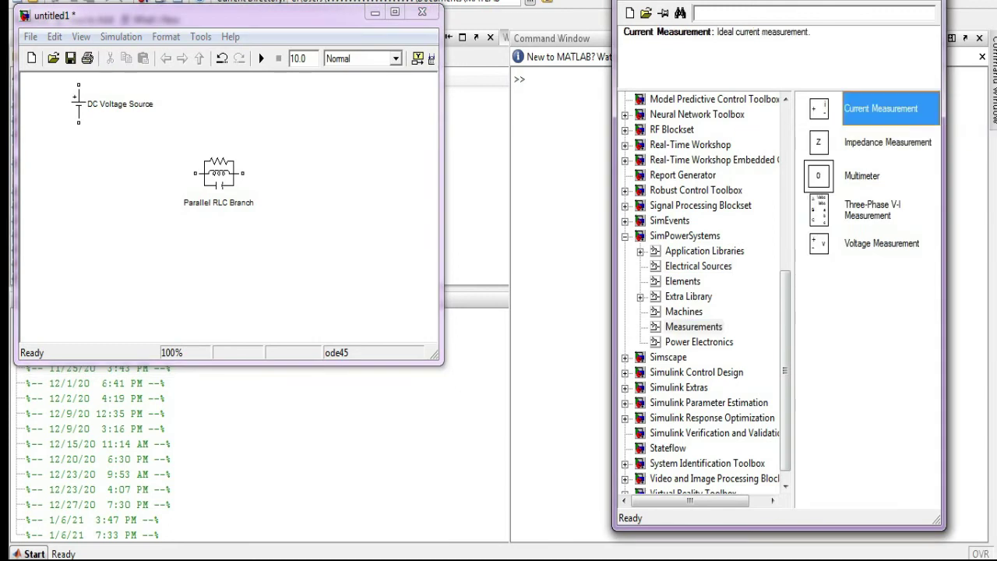
{"action": "left_click_drag", "start_coordinate": [880, 108], "coordinate": [317, 127]}
{"action": "left_click", "coordinate": [881, 243]}
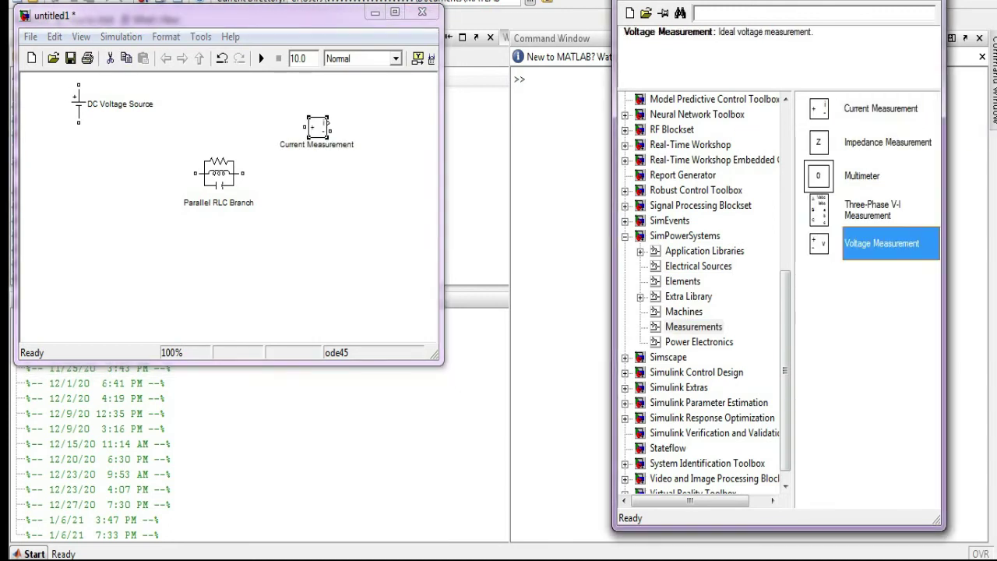
{"action": "left_click_drag", "start_coordinate": [881, 243], "coordinate": [343, 224]}
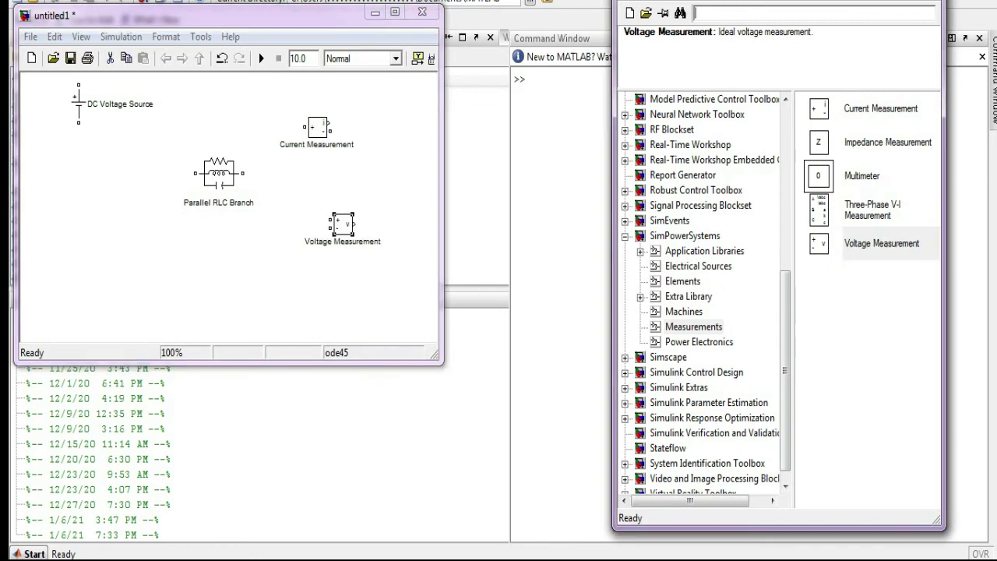
Step: Search the block library for "display" and add a Display block to the model just above the RLC branch
{"action": "type", "text": "display"}
{"action": "key", "text": "Return"}
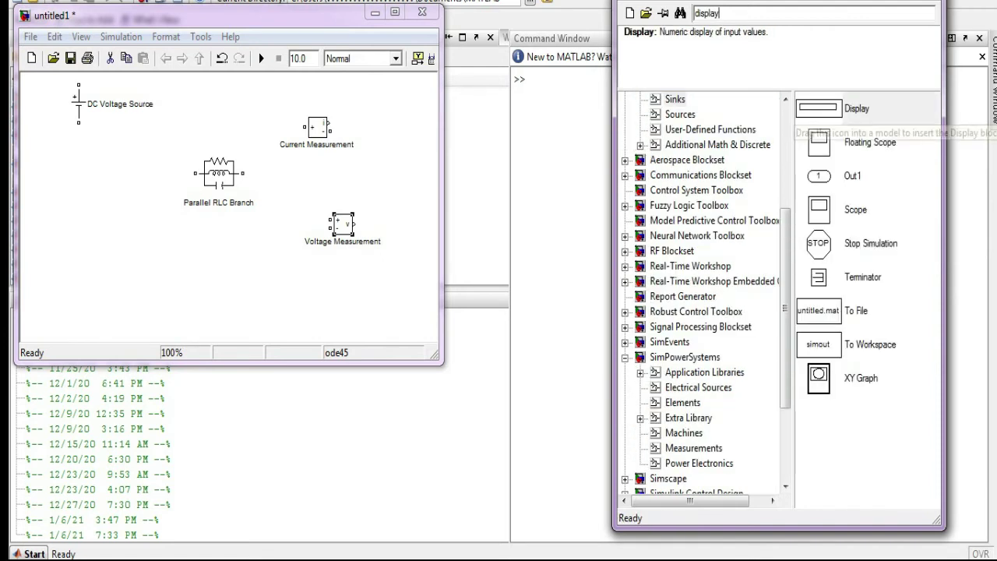
{"action": "left_click_drag", "start_coordinate": [818, 109], "coordinate": [195, 130]}
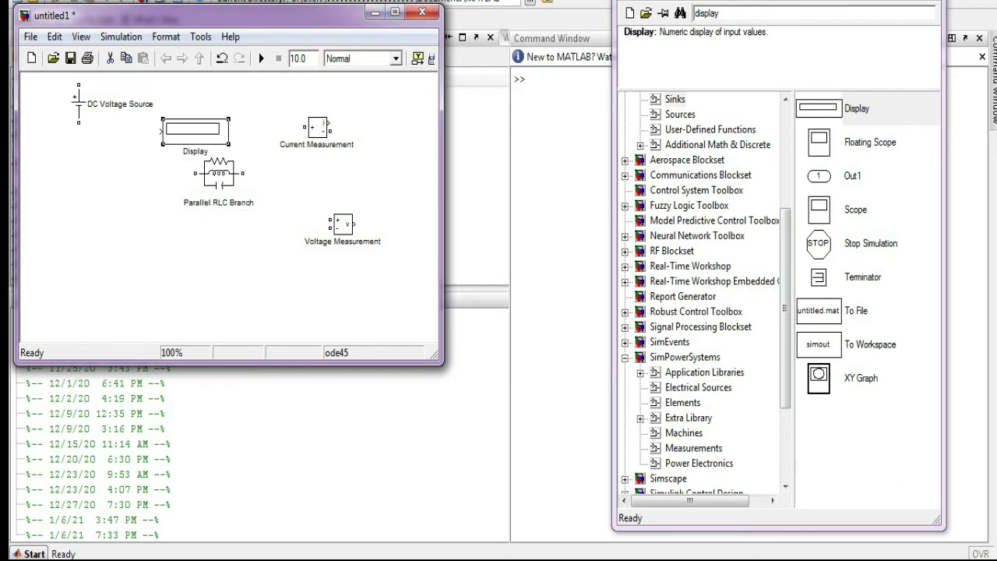
Step: Maximize the model window and set the Parallel RLC Branch's branch type to R
{"action": "left_click", "coordinate": [395, 12]}
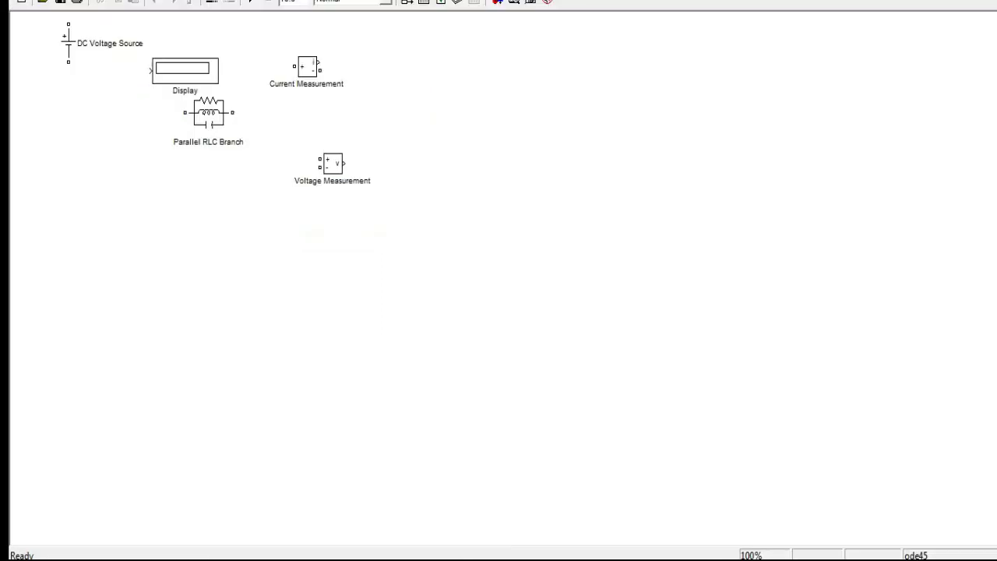
{"action": "double_click", "coordinate": [208, 113]}
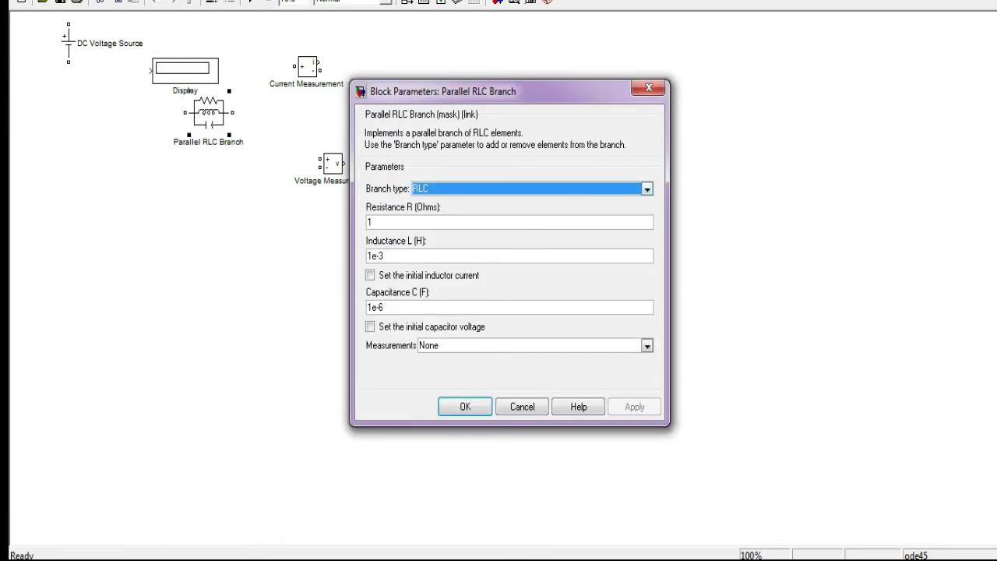
{"action": "key", "text": "alt+Down"}
{"action": "key", "text": "Down"}
{"action": "key", "text": "Return"}
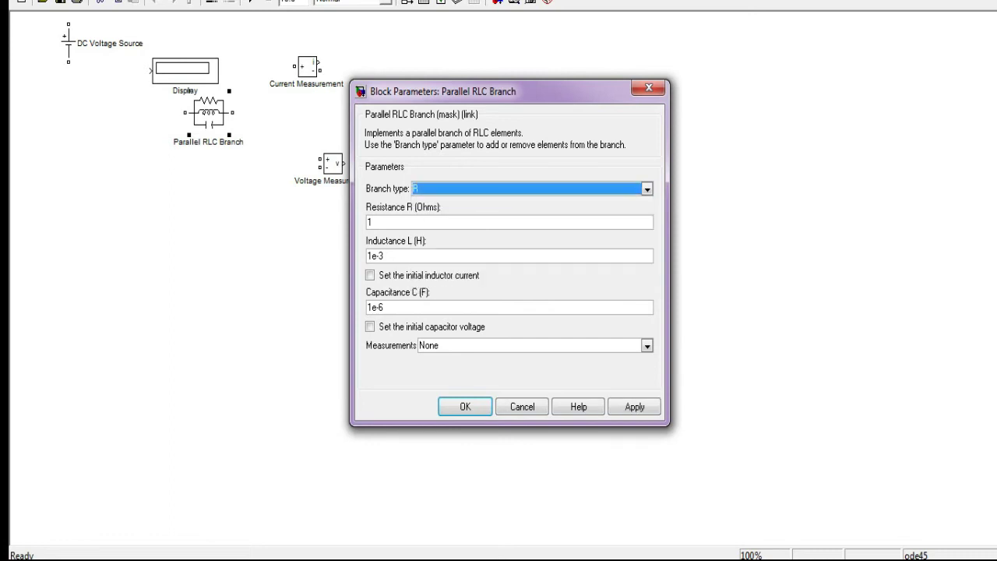
{"action": "key", "text": "Return"}
Step: Move the resistive Parallel RLC Branch to the middle of the model, below the Voltage Measurement block, and paste two copies of it
{"action": "left_click_drag", "start_coordinate": [209, 113], "coordinate": [445, 285]}
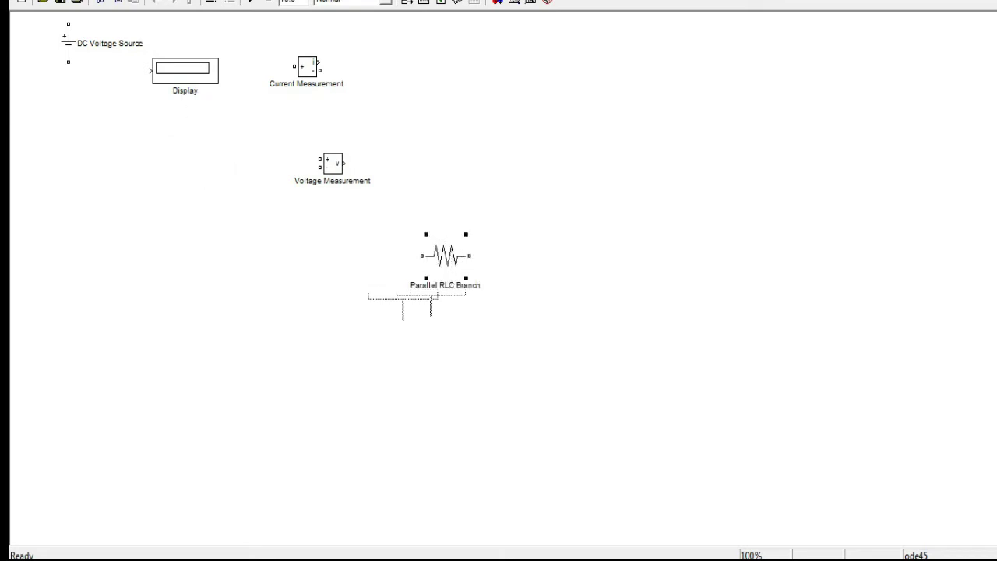
{"action": "key", "text": "Escape"}
{"action": "right_click", "coordinate": [551, 233]}
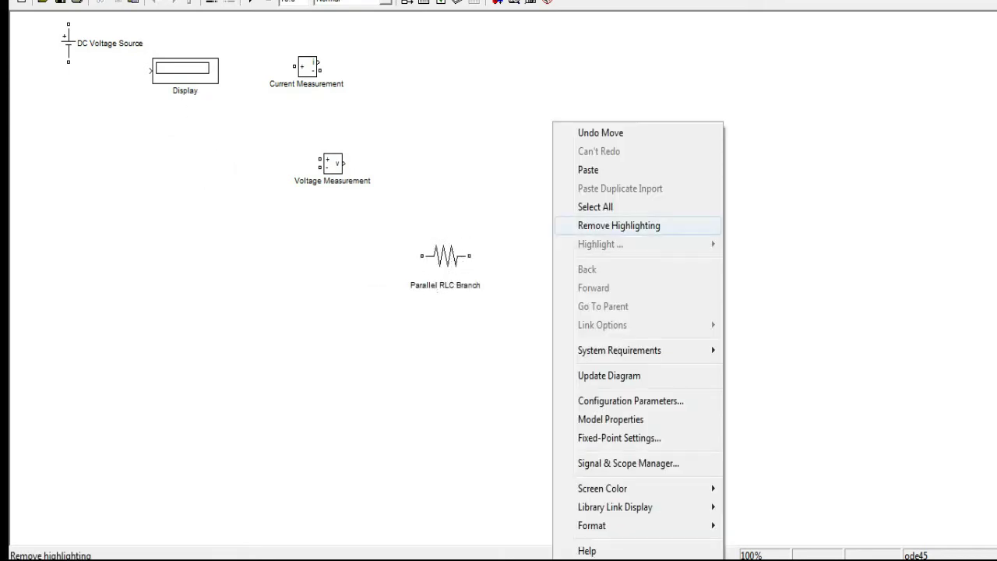
{"action": "left_click", "coordinate": [581, 166]}
{"action": "right_click", "coordinate": [654, 237]}
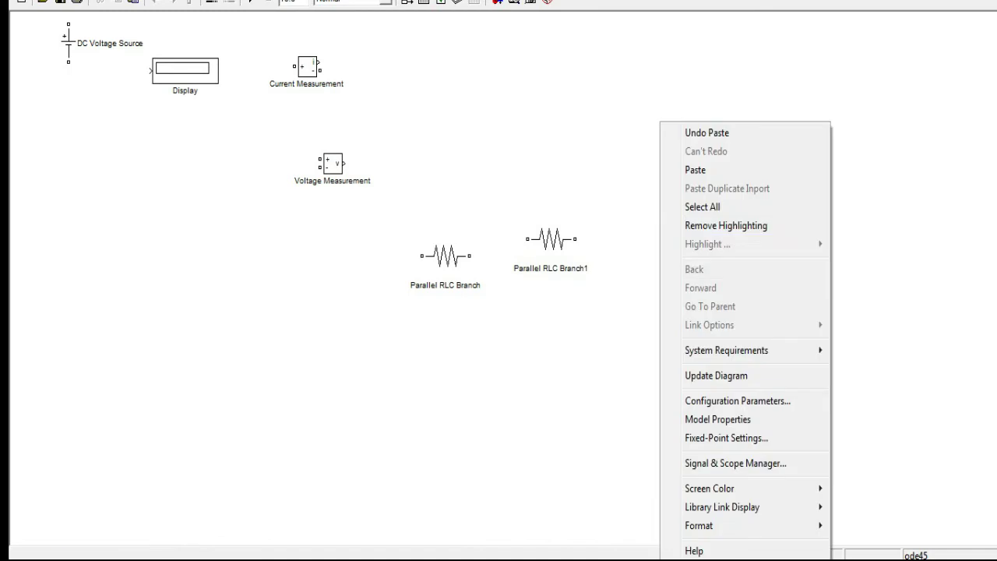
{"action": "left_click", "coordinate": [701, 169]}
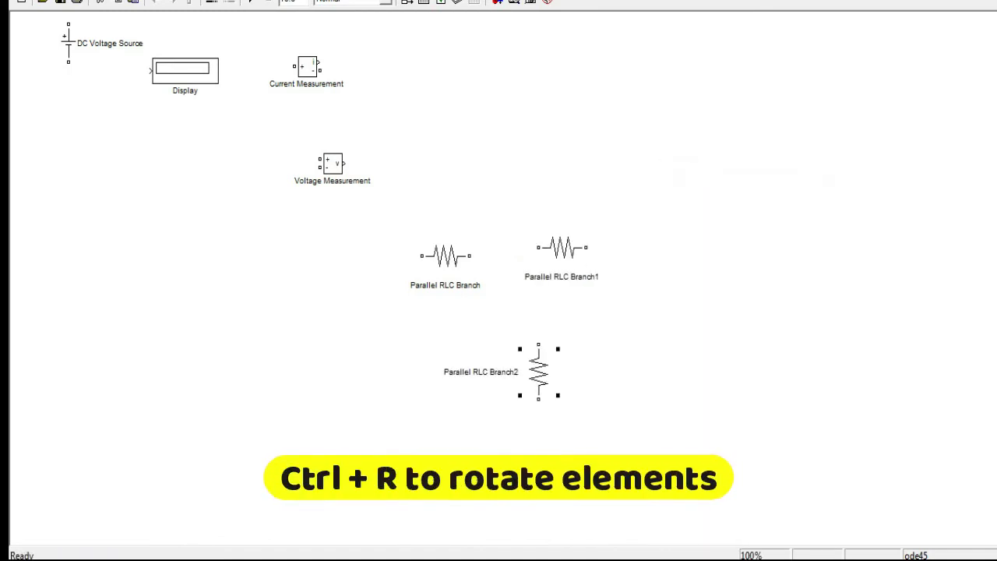
Step: Arrange the three resistor branches as an enlarged T network with the third vertical below the other two, and wire them at the common node
{"action": "left_click_drag", "start_coordinate": [538, 372], "coordinate": [562, 390]}
{"action": "left_click_drag", "start_coordinate": [532, 352], "coordinate": [524, 352]}
{"action": "left_click", "coordinate": [608, 436]}
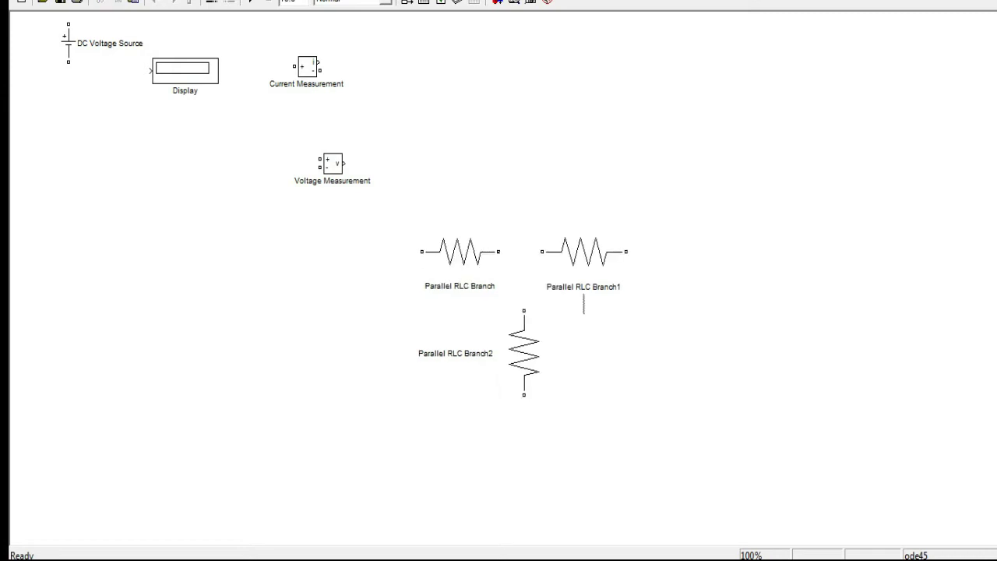
{"action": "left_click_drag", "start_coordinate": [499, 251], "coordinate": [526, 252]}
{"action": "left_click_drag", "start_coordinate": [524, 262], "coordinate": [525, 251]}
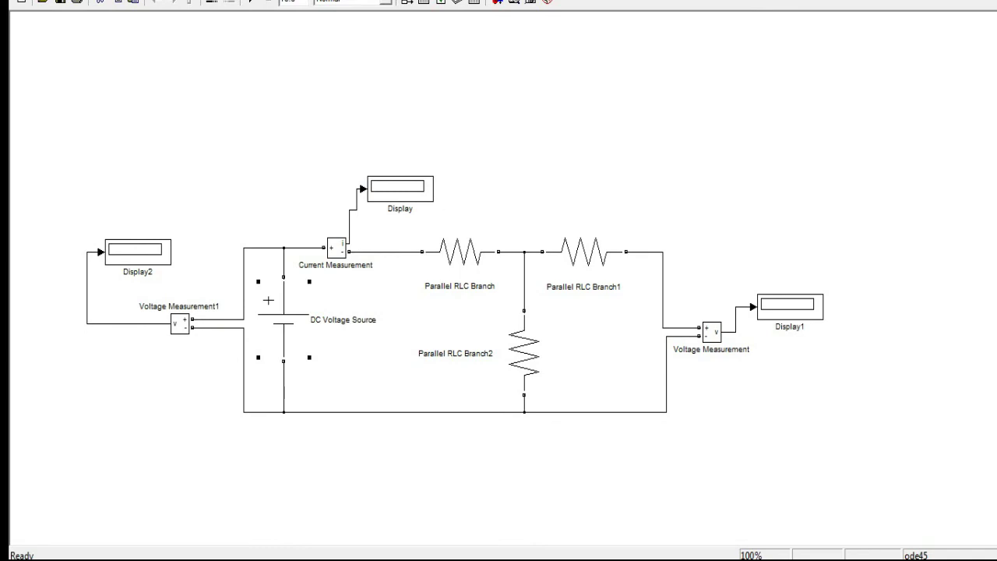
Step: Check the block parameters of the resistor branch beside the Current Measurement block and run the simulation
{"action": "double_click", "coordinate": [459, 251]}
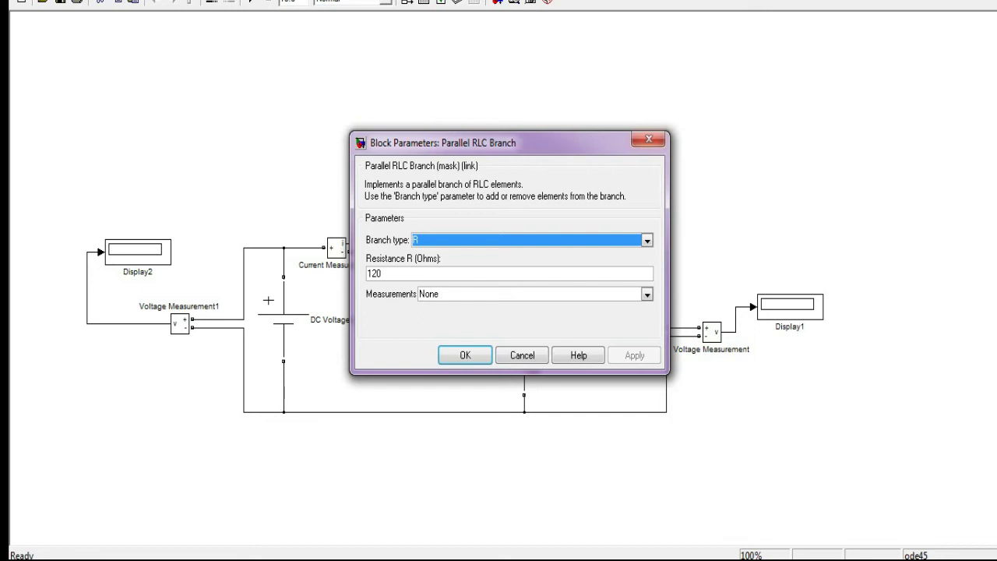
{"action": "key", "text": "Return"}
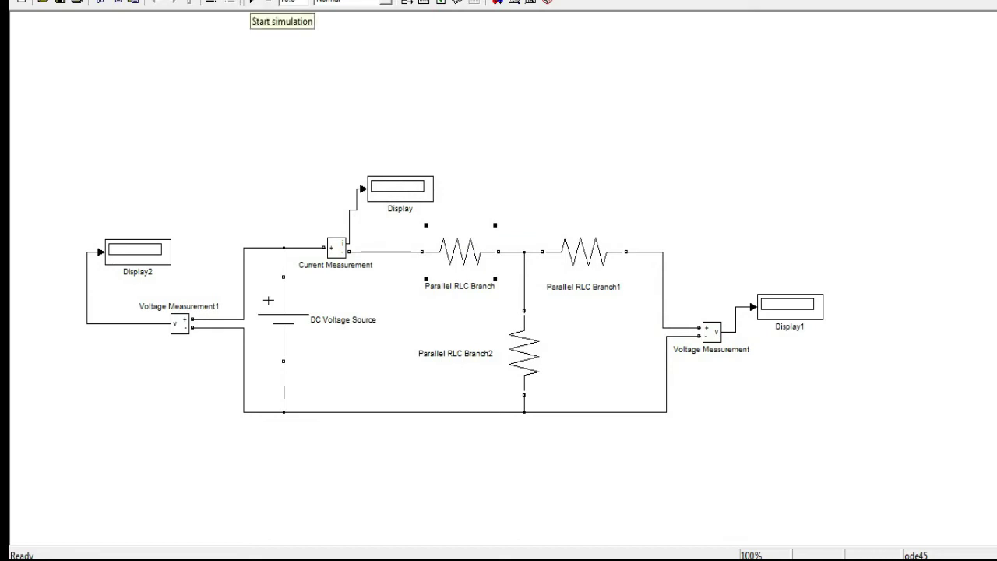
{"action": "left_click", "coordinate": [251, 3]}
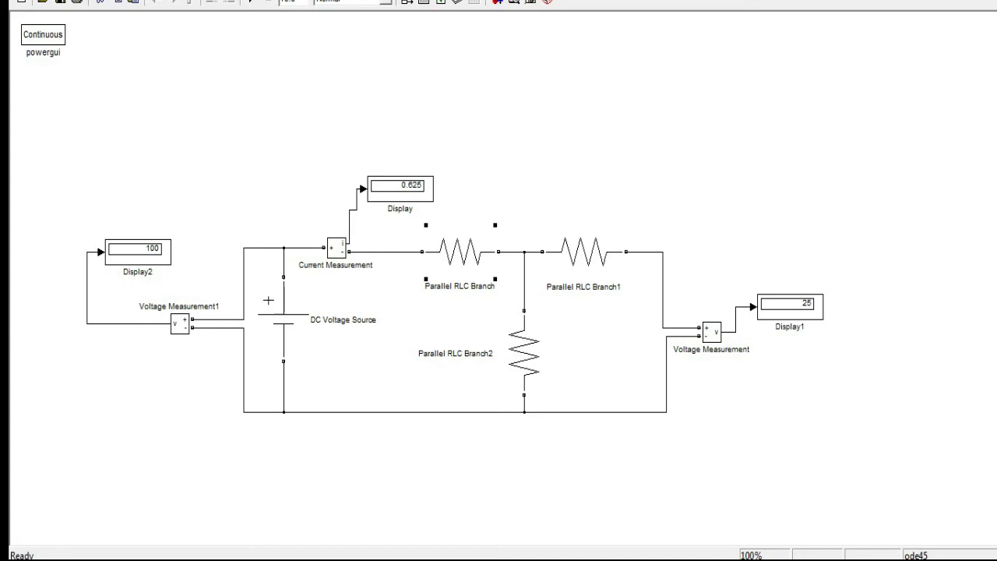
{"action": "key", "text": "Escape"}
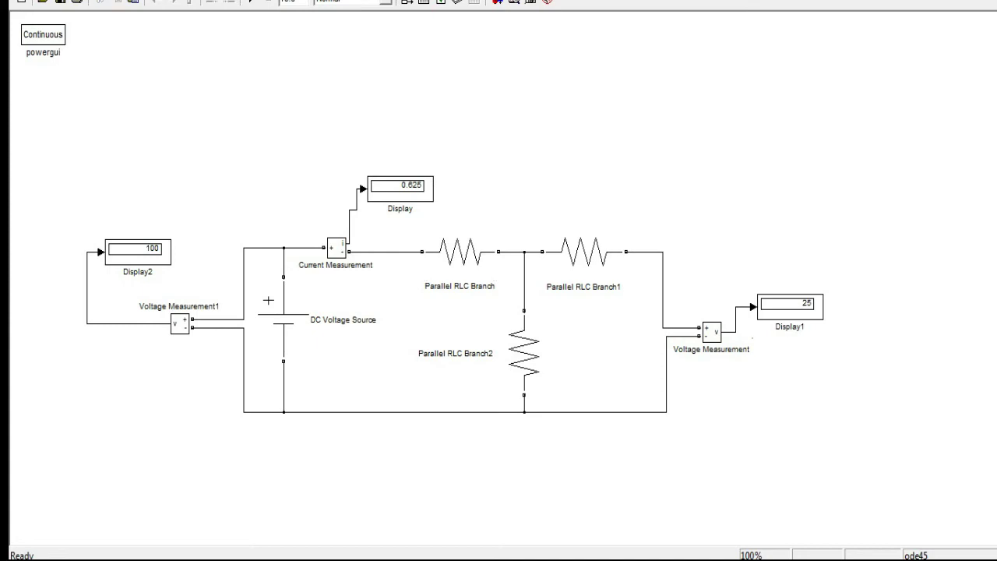